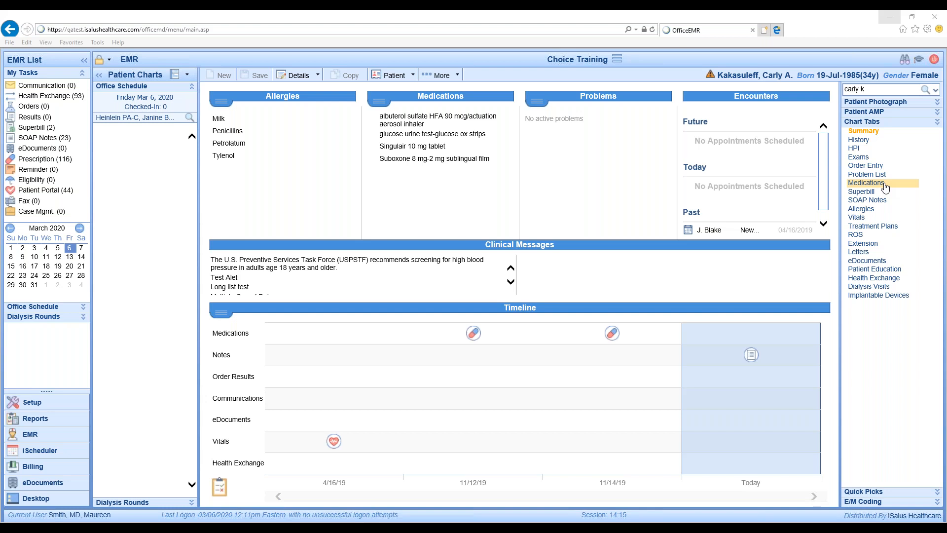
Step: Open the patient's Medications chart and review the Patient AMP summary of allergies, medications and problems
left_click(886, 187)
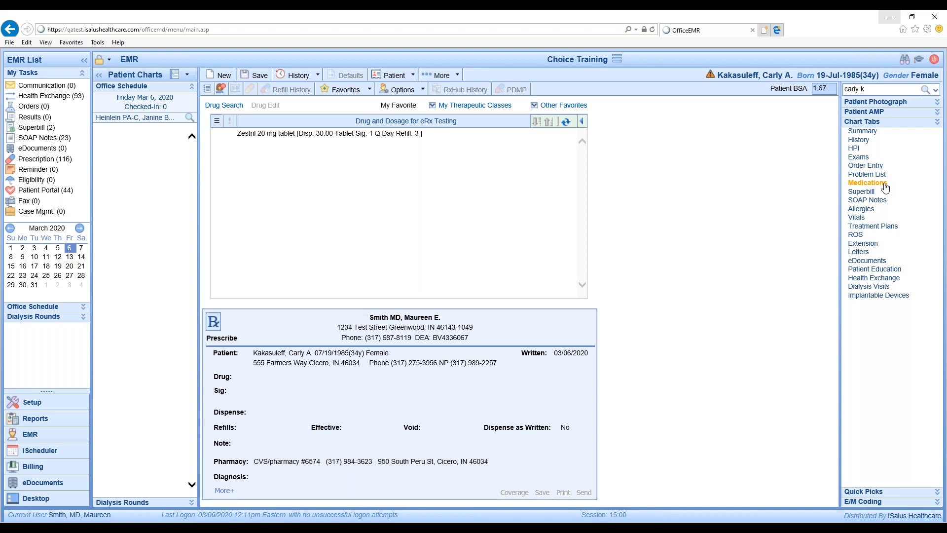
left_click(855, 114)
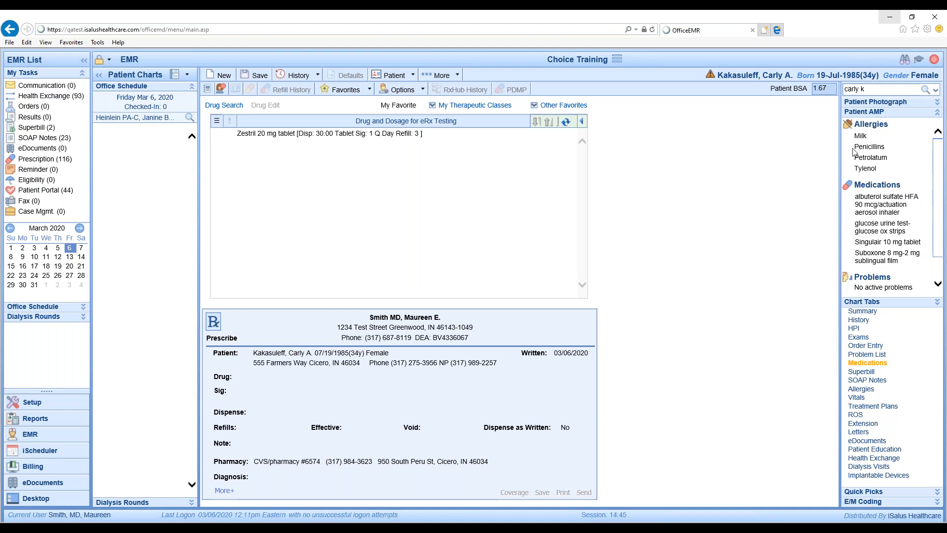
left_click(856, 112)
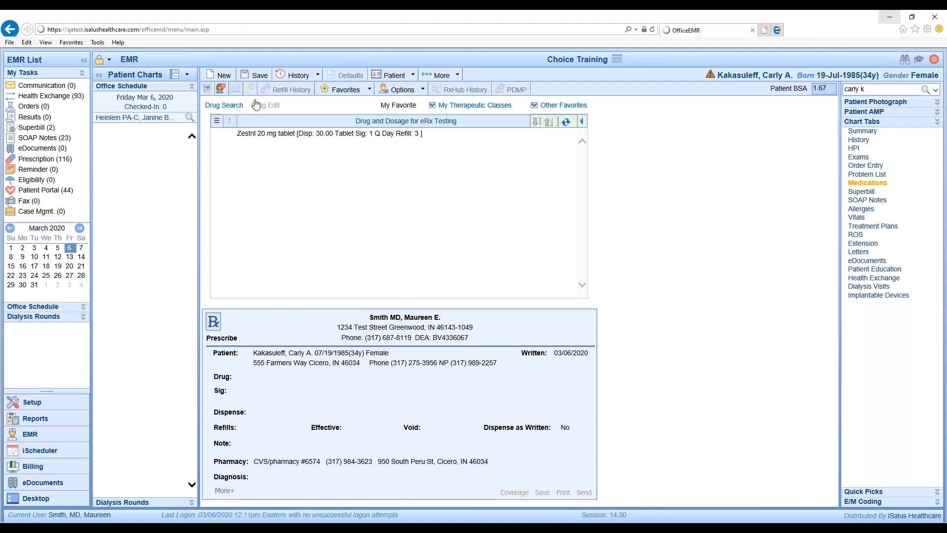
Step: Search the drug database for "amoxi" and view the blank prescription's edit form
left_click(228, 111)
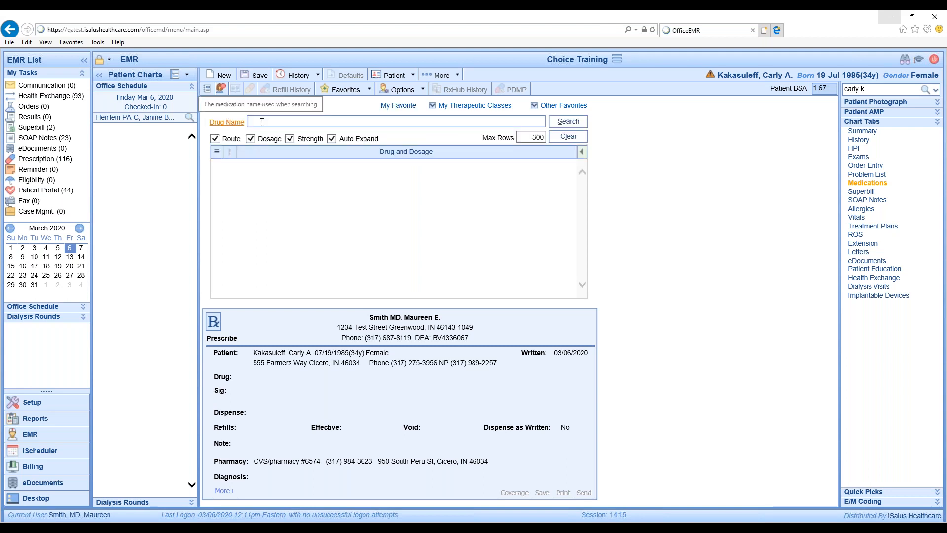
type("amoxi")
key("Return")
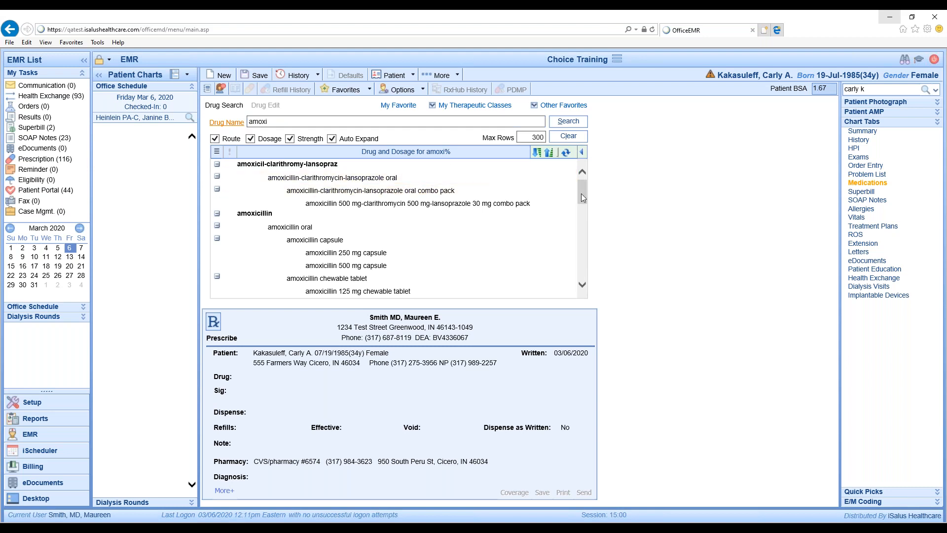
left_click_drag(581, 194, 581, 197)
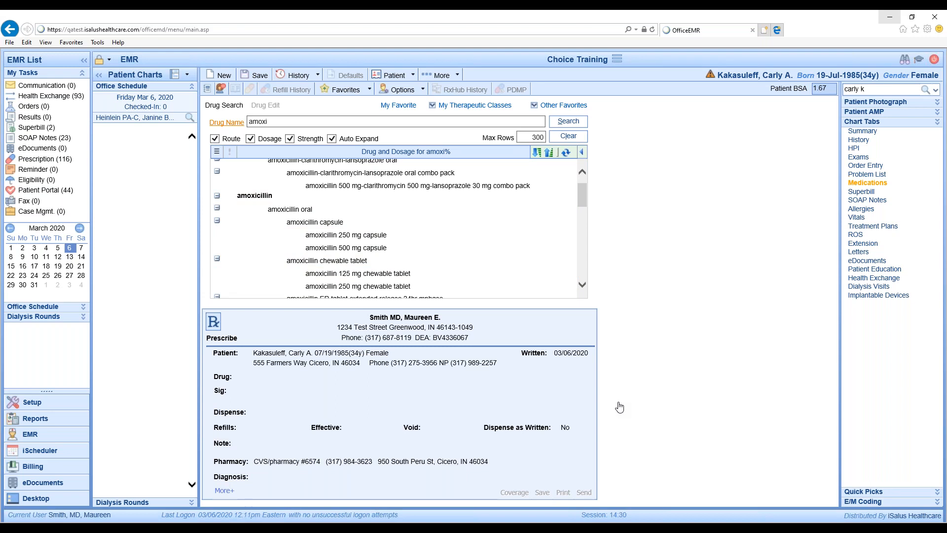
left_click(388, 377)
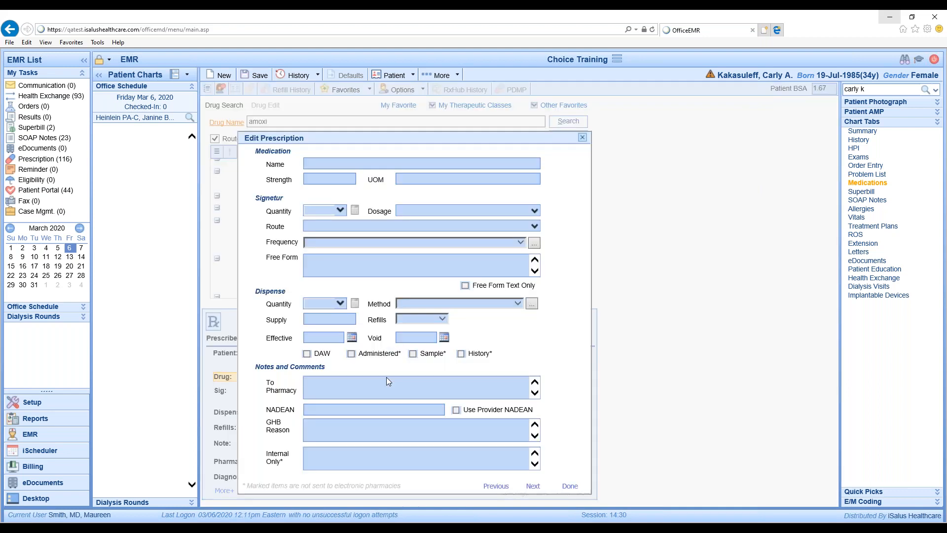
left_click(639, 328)
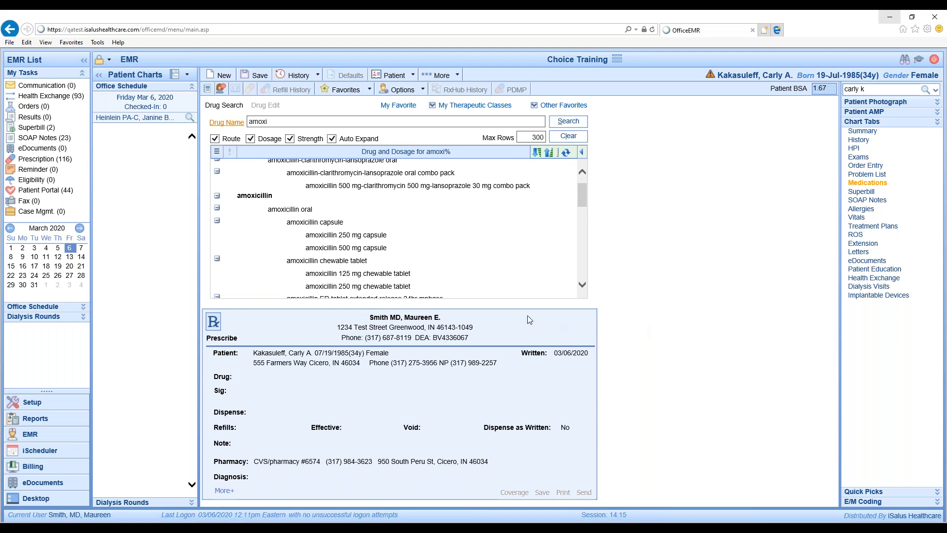
Step: Choose amoxicillin 250 mg capsule as a Report entry instead of Prescribe and open its prescription details for editing
left_click(412, 236)
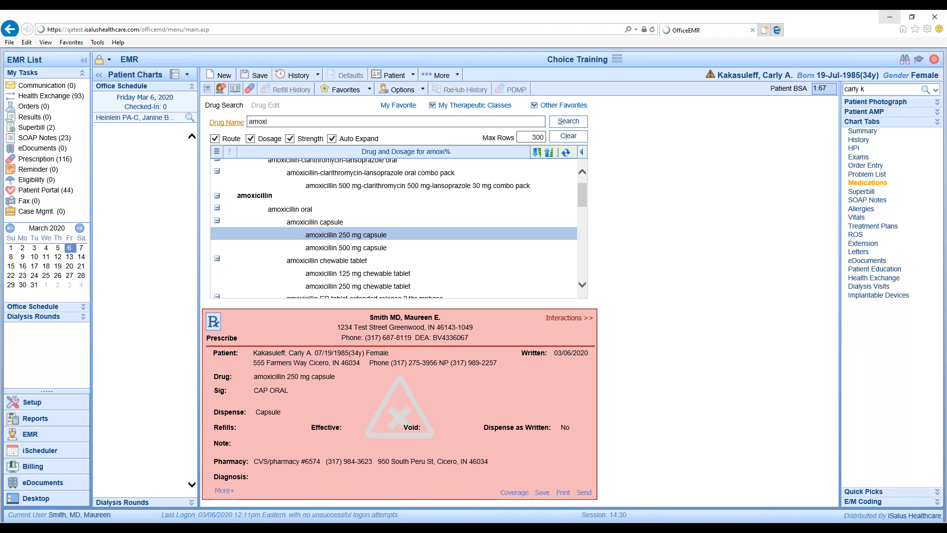
left_click(236, 338)
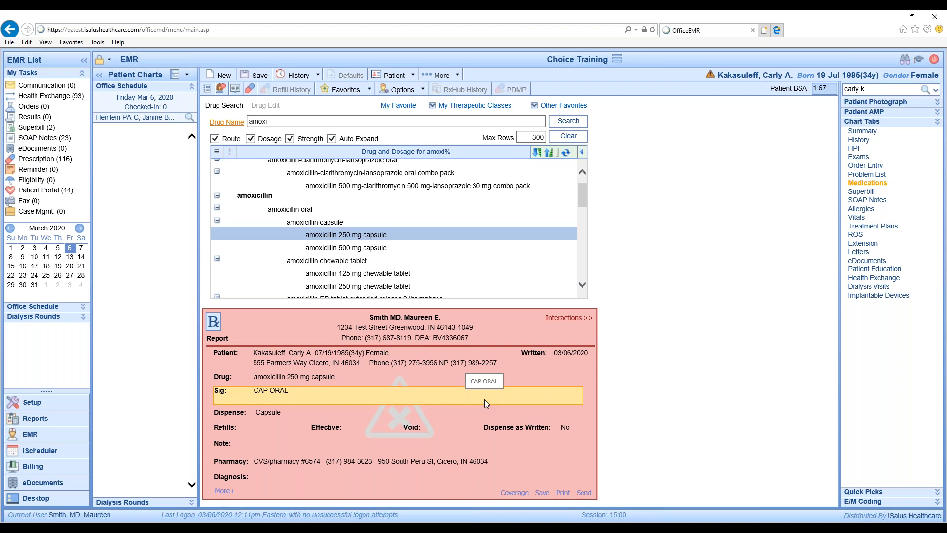
left_click(359, 393)
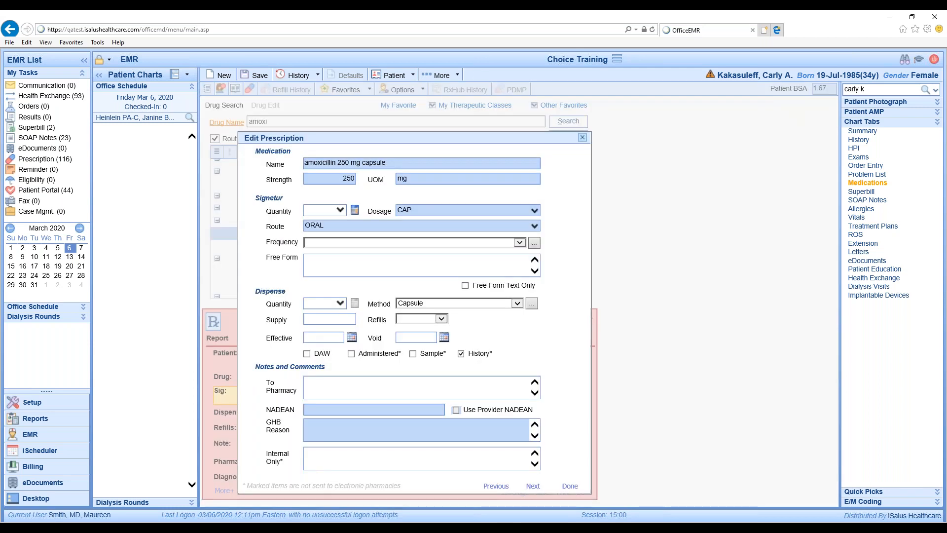
Step: Try a sig quantity of 1 with frequency Q Day, and switch Free Form Text Only on and off
left_click(338, 213)
left_click(333, 222)
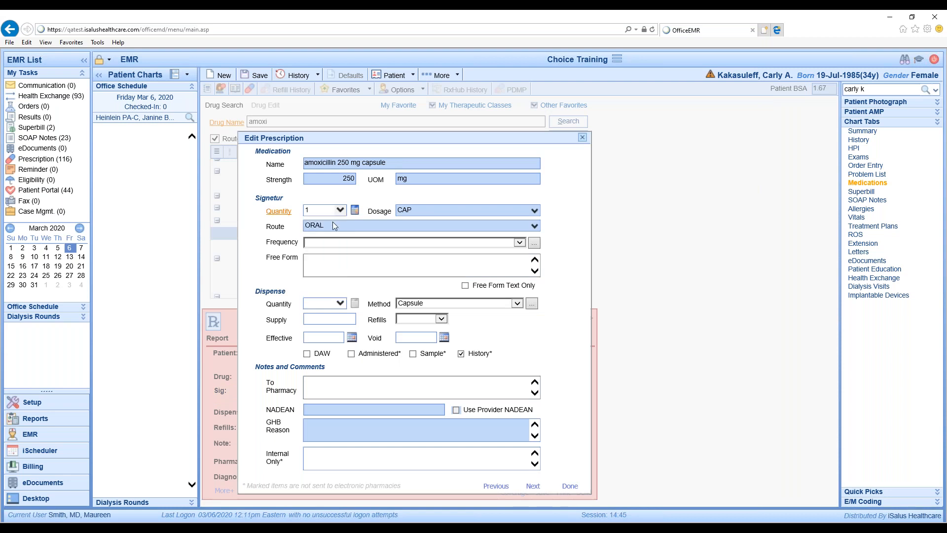
left_click(339, 244)
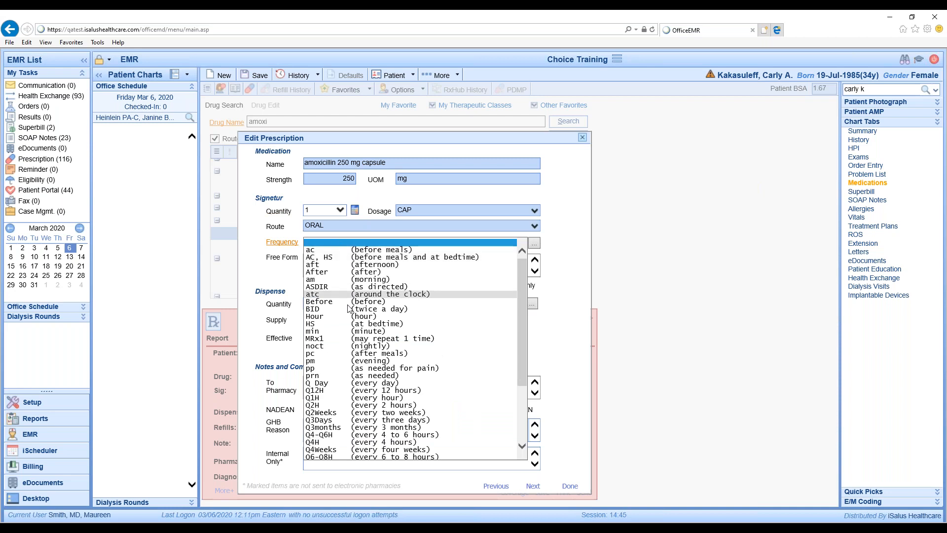
left_click(348, 383)
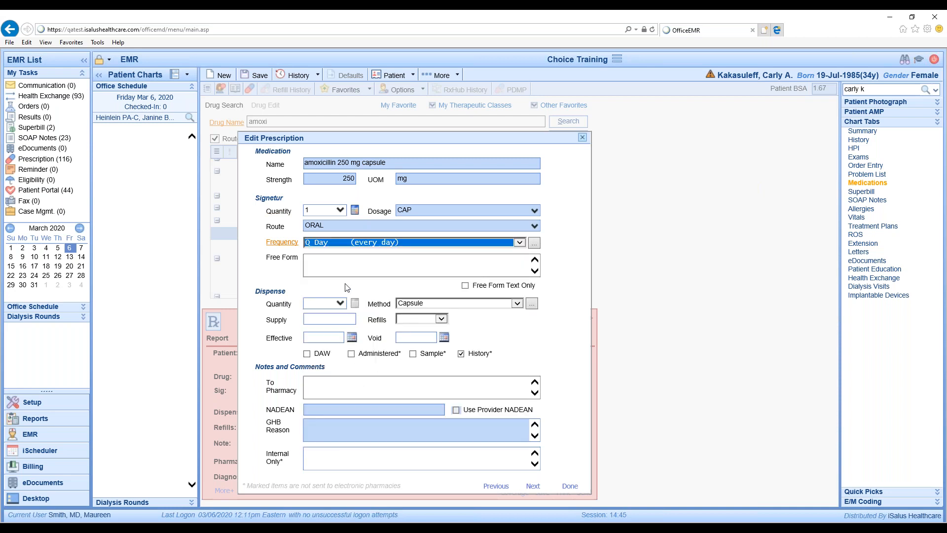
left_click(341, 264)
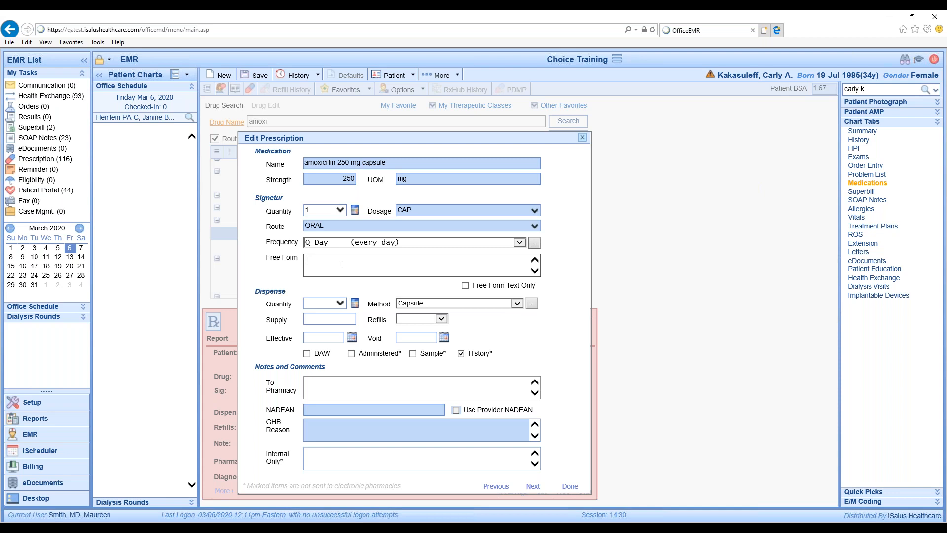
left_click(465, 286)
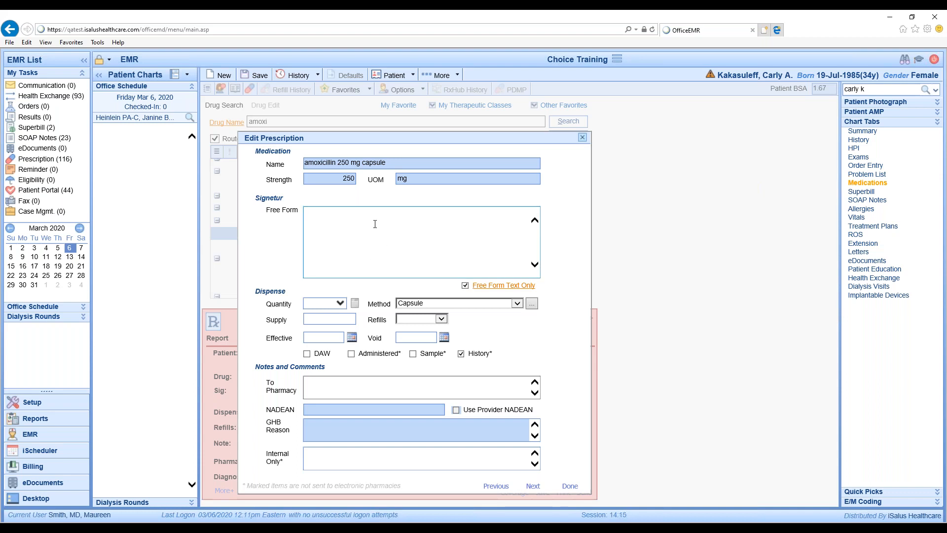
left_click(465, 285)
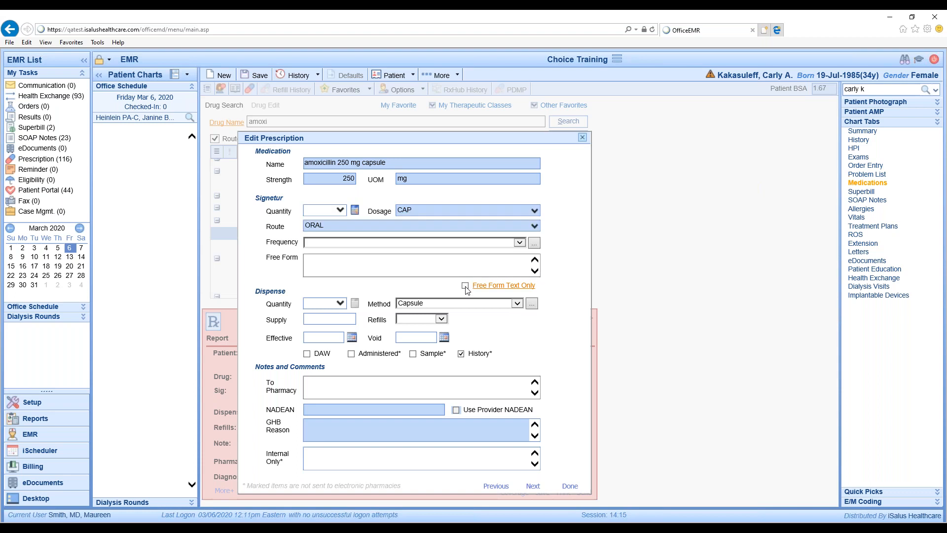
Step: Set the sig quantity to 1 and the frequency to Q Day (every day)
left_click(339, 211)
left_click(320, 226)
left_click(327, 243)
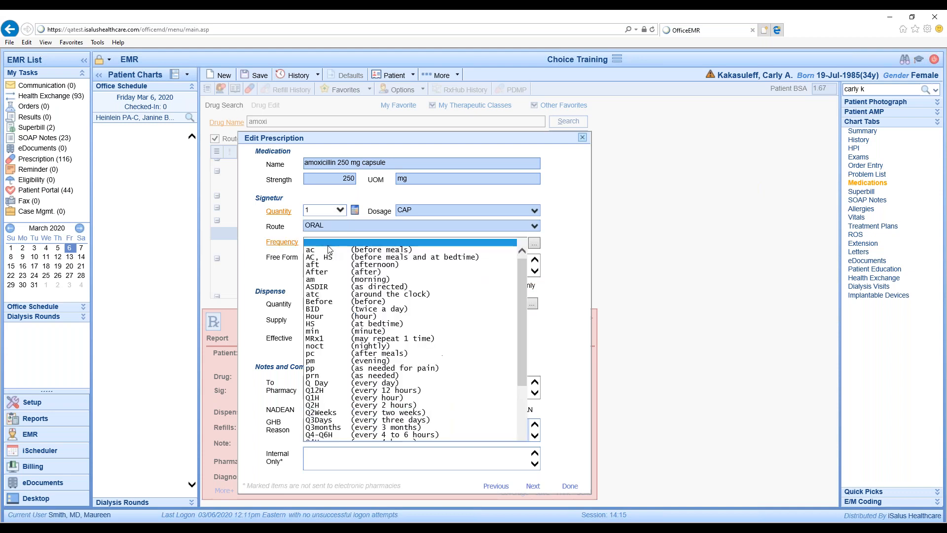
left_click(336, 382)
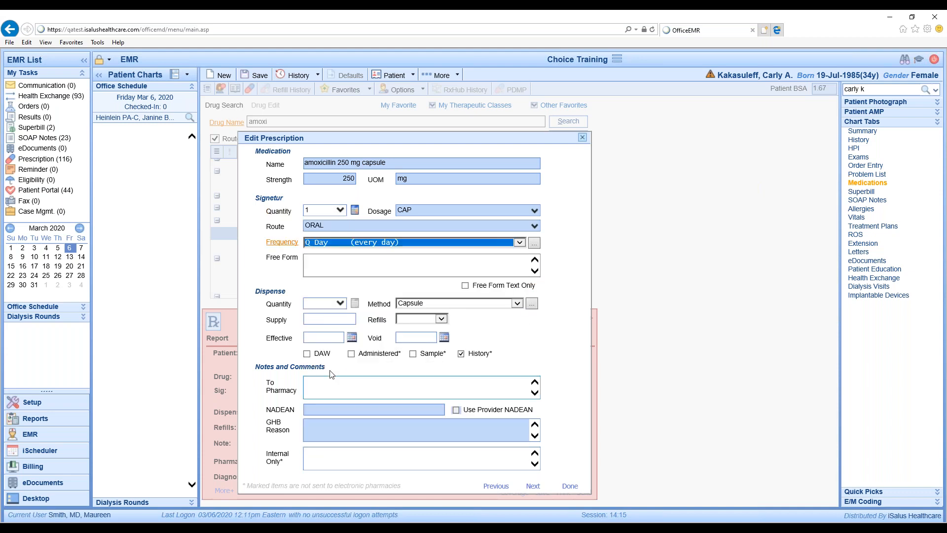
Step: Set the dispense quantity to 30, refills to Three and the effective date to 03/06/2020, and finish editing the prescription
left_click(314, 304)
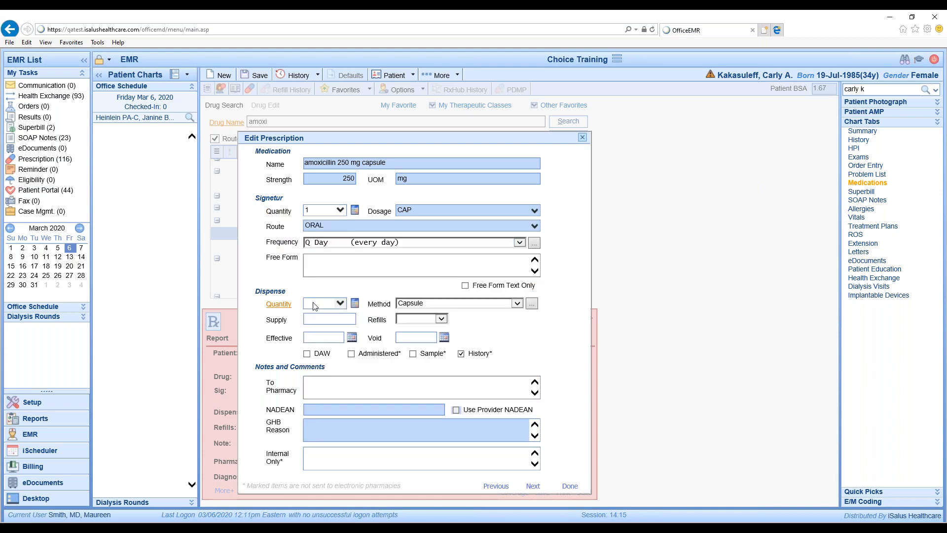
left_click(340, 303)
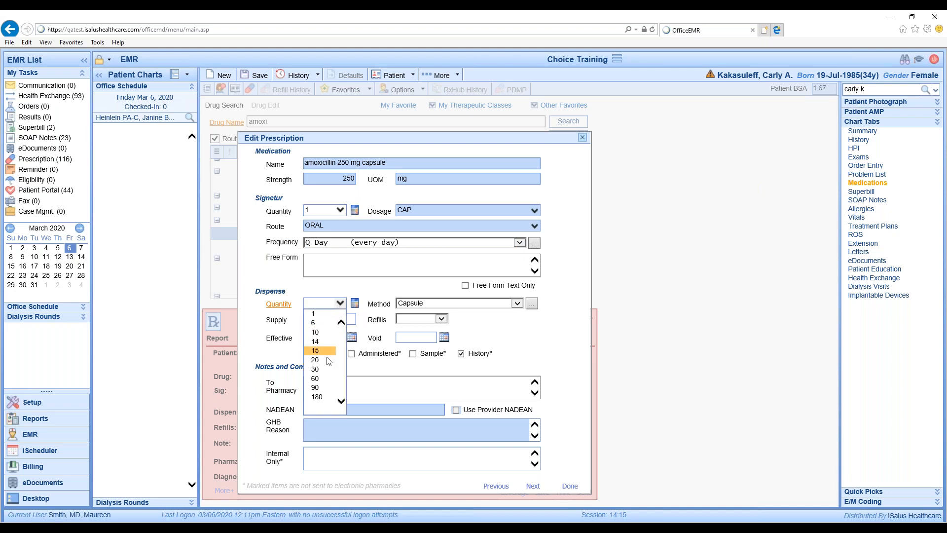
left_click(327, 370)
left_click(546, 329)
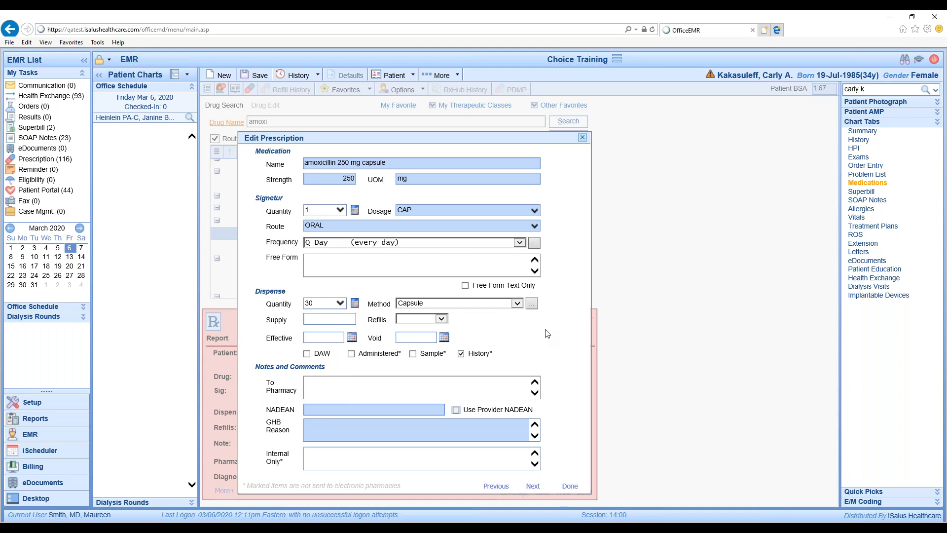
left_click(442, 319)
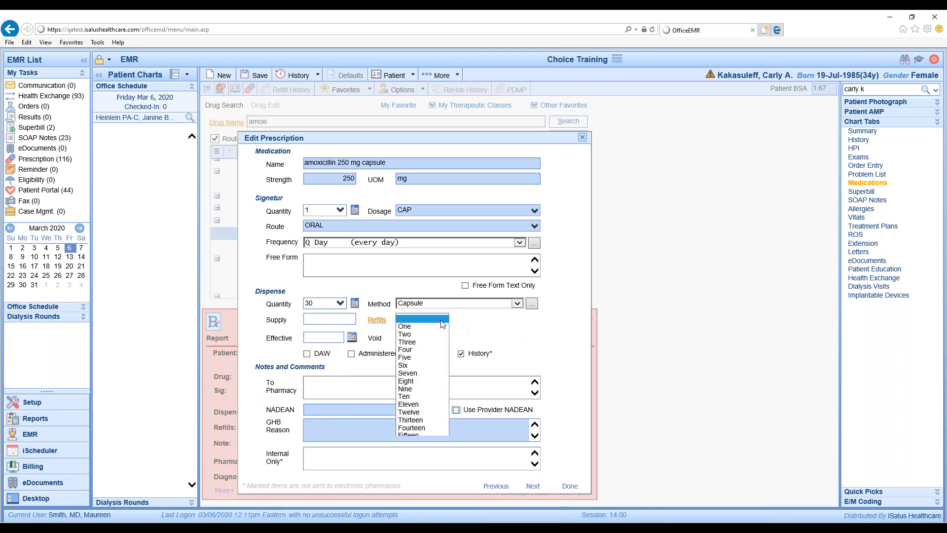
left_click(427, 342)
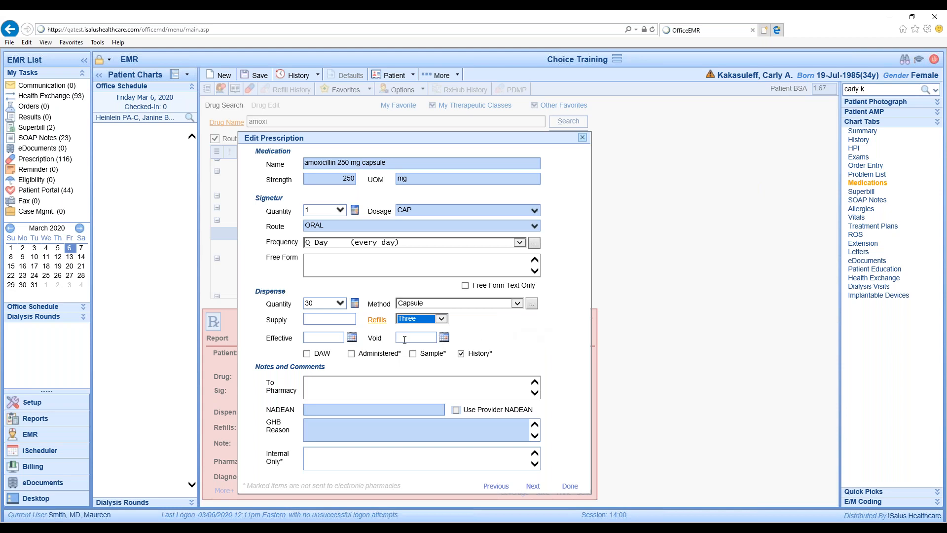
left_click(309, 339)
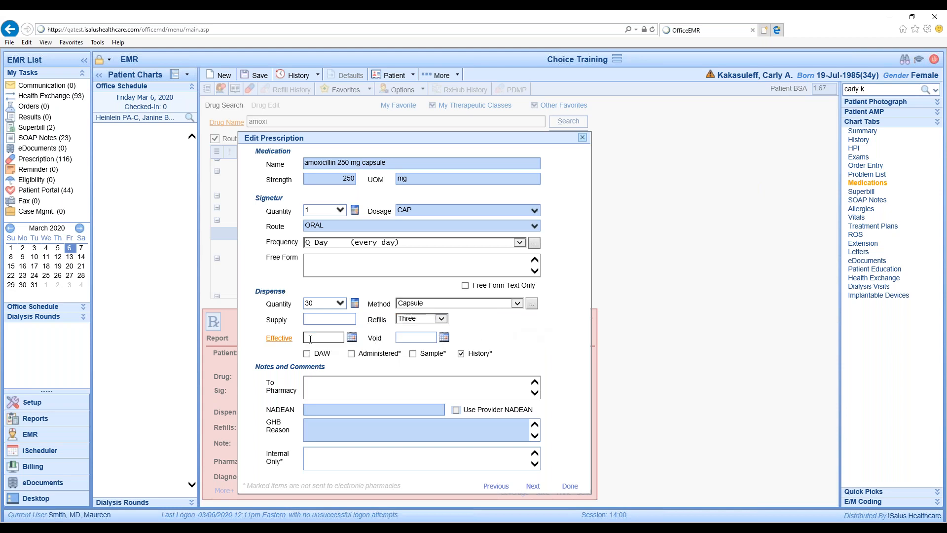
double_click(310, 339)
left_click(570, 486)
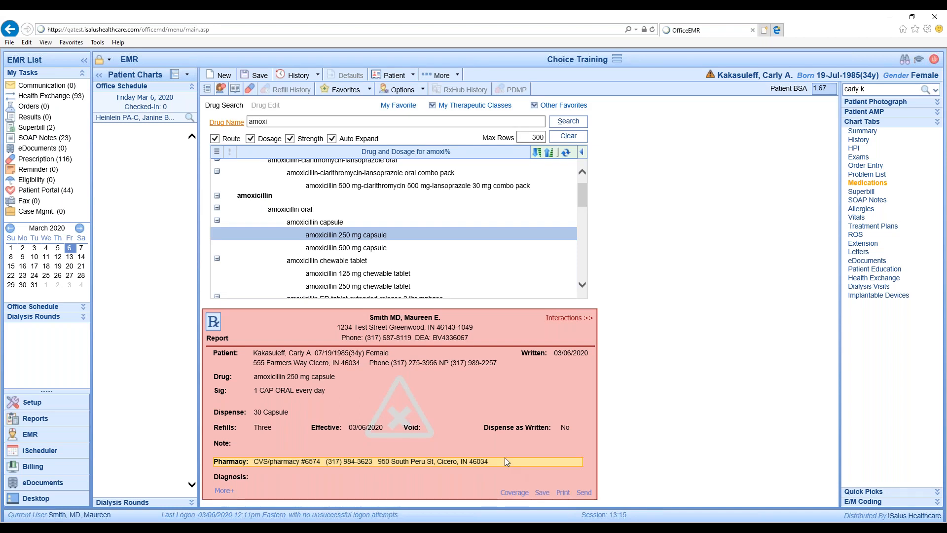
Step: Open the prescription's pharmacy selection and browse the recently used and office favorite pharmacies
mouse_move(504, 465)
left_click(355, 460)
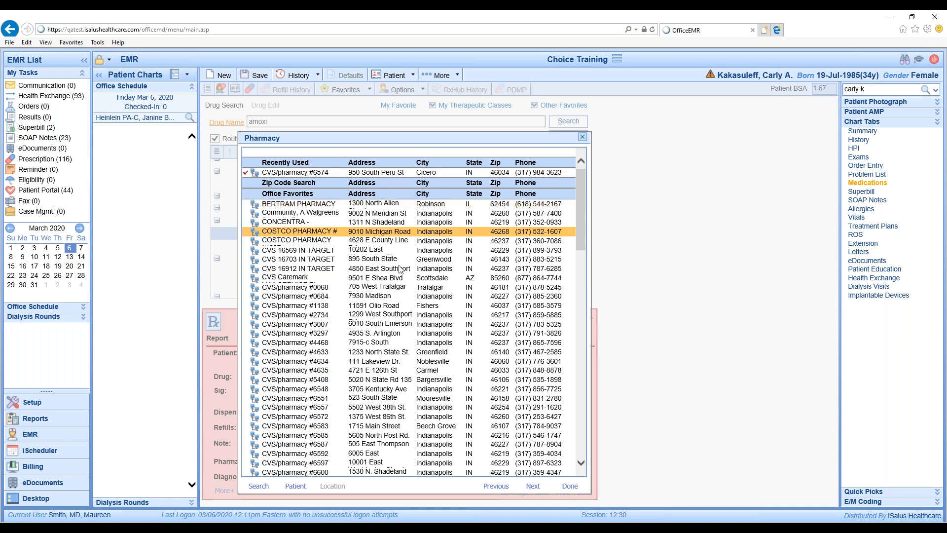
scroll(403, 289, "down", 4)
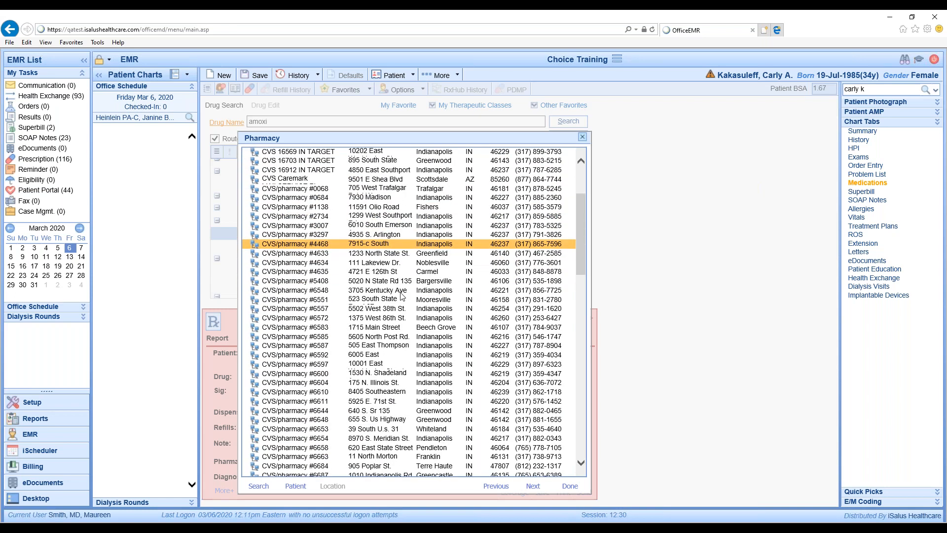
scroll(403, 296, "up", 4)
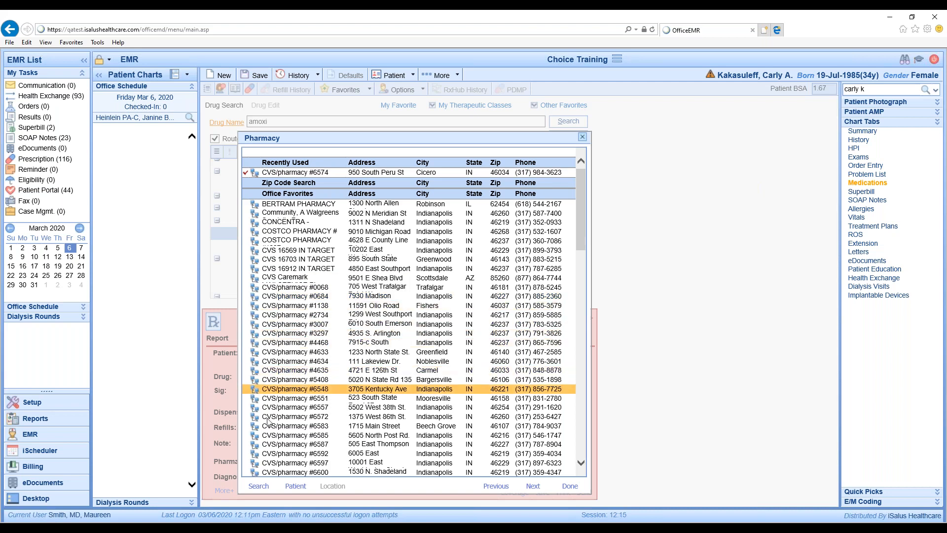
Step: Search for "cvs hollywood" pharmacies without the Indiana state filter and leave the pharmacy selection without choosing one
left_click(256, 486)
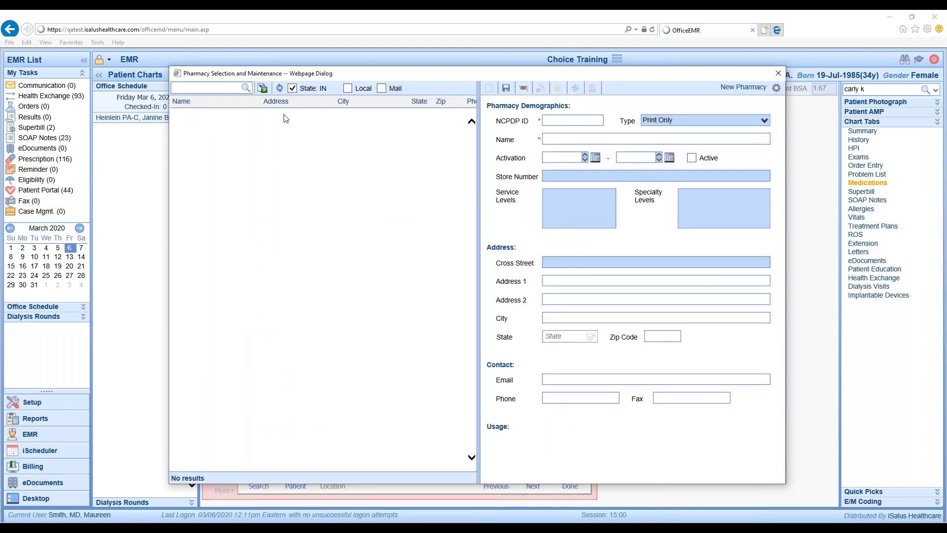
left_click(293, 88)
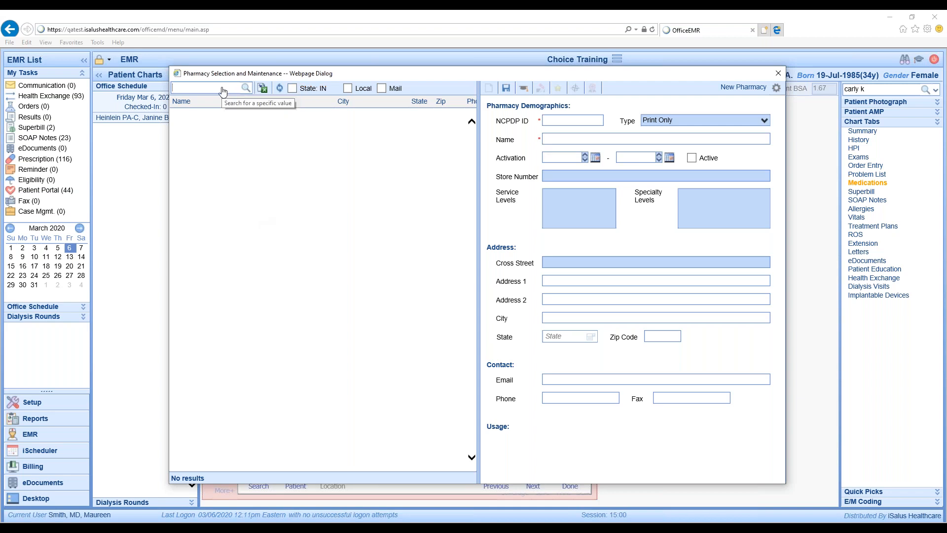
left_click(223, 92)
type("cvs hollywood")
key("Return")
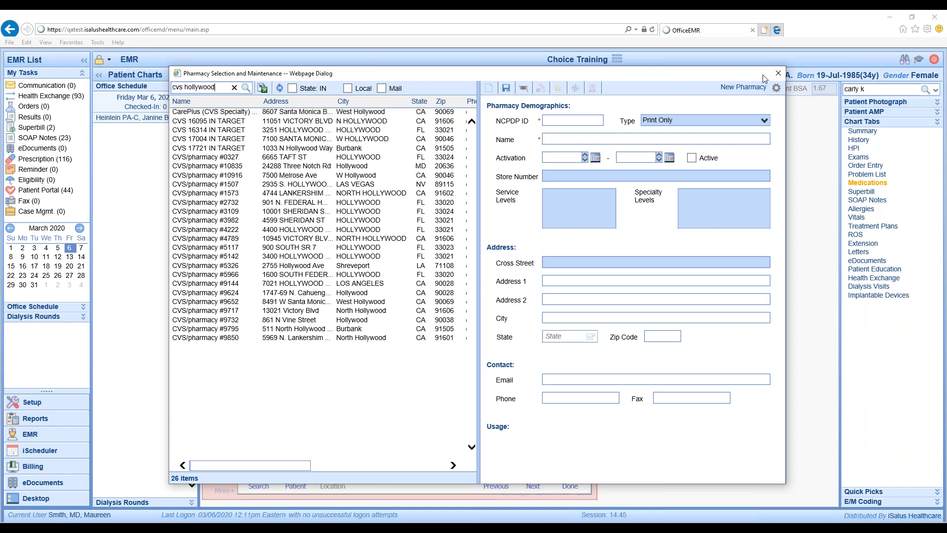
left_click(778, 73)
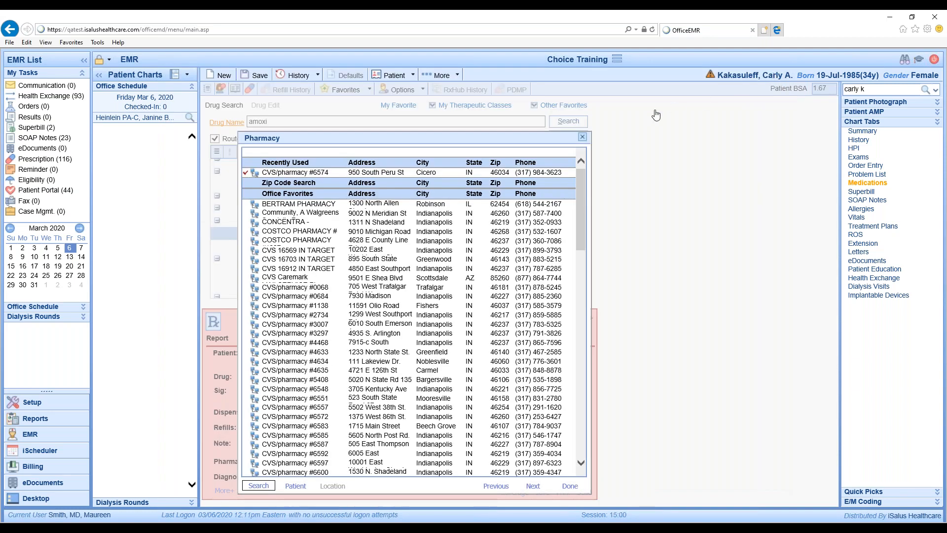
left_click(583, 136)
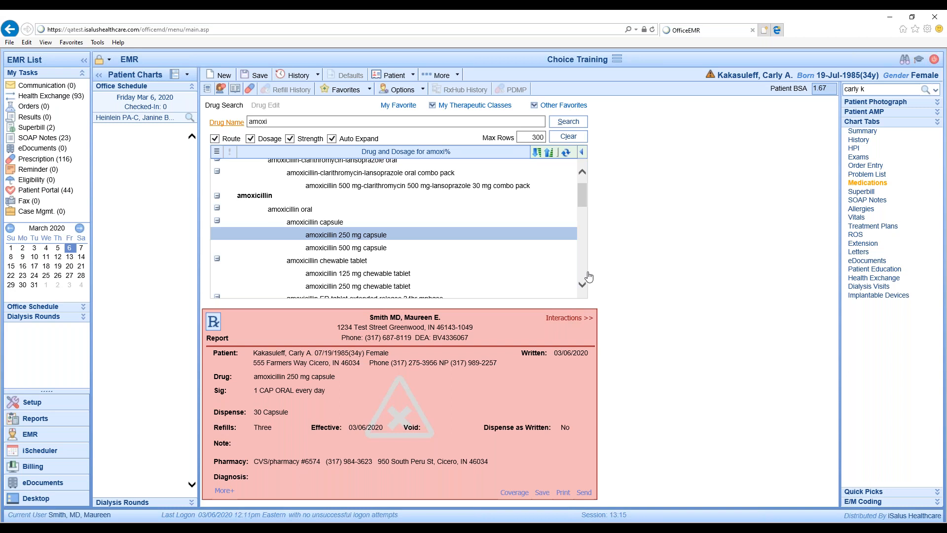
Step: Open the interaction details for the amoxicillin 250 mg capsule to examine its allergy interactions
left_click(567, 321)
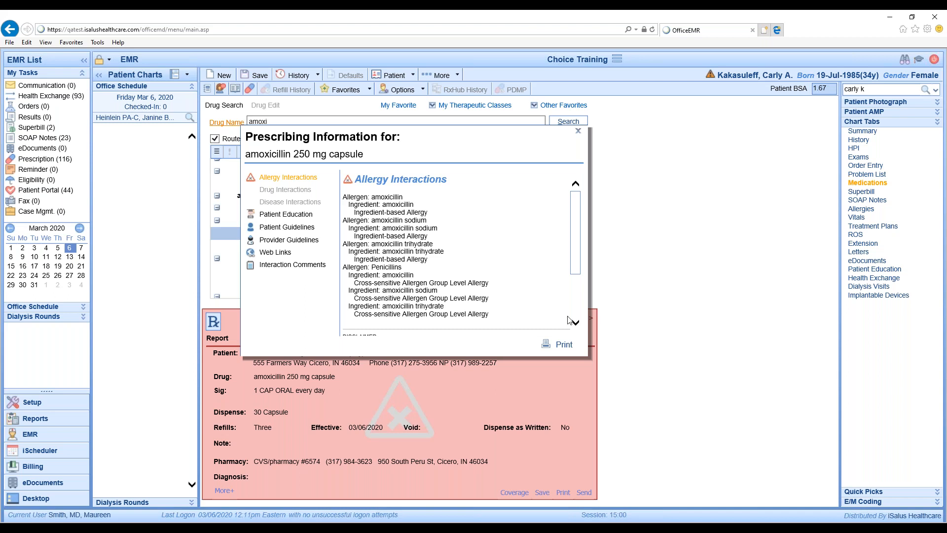
Step: Close the interaction details and send the amoxicillin 250 mg capsule prescription electronically, authorizing it with the prescription PIN
left_click(578, 132)
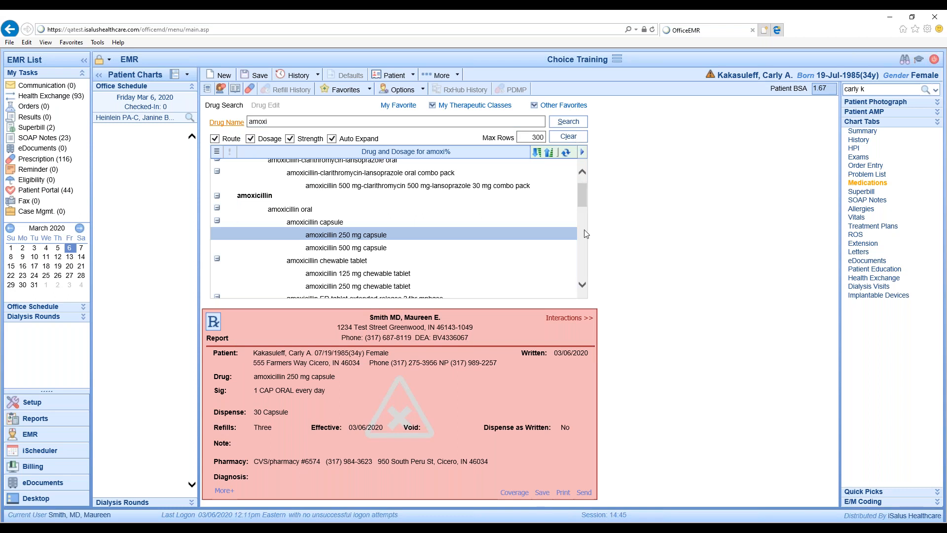
left_click(583, 493)
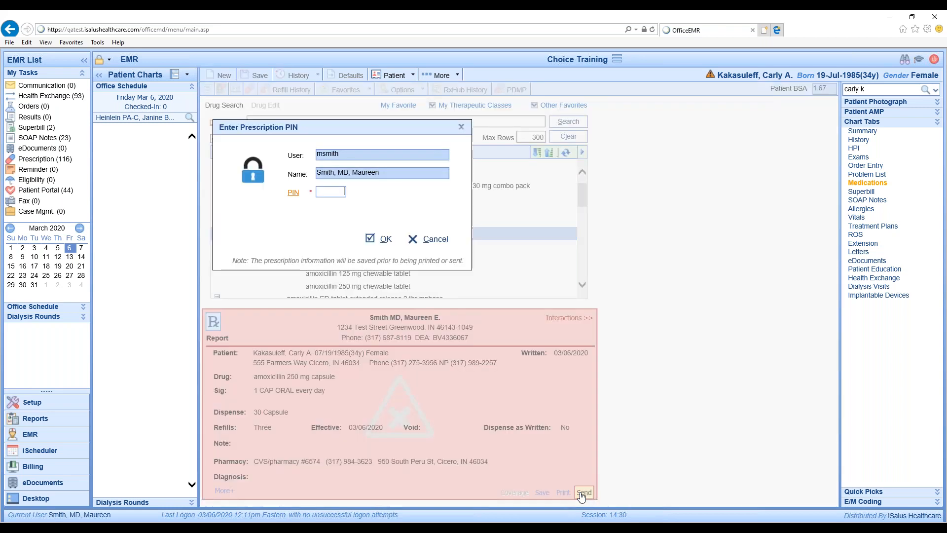
type("****")
left_click(385, 241)
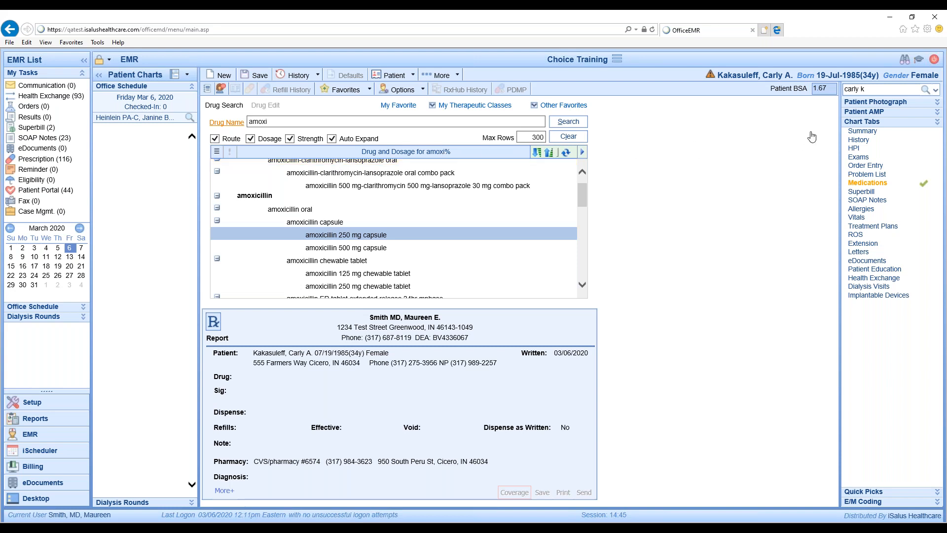
Step: Expand the patient's AMP summary and open the medications history
left_click(862, 113)
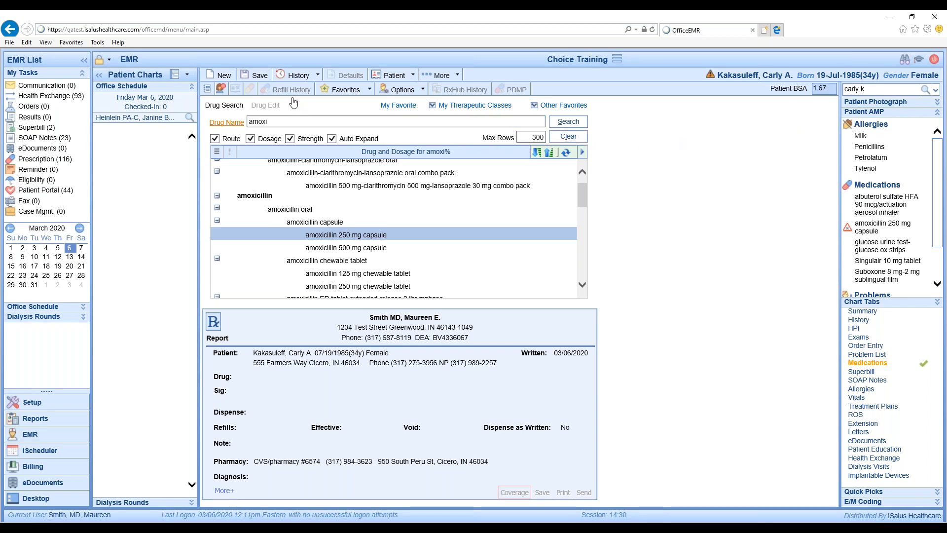
left_click(296, 75)
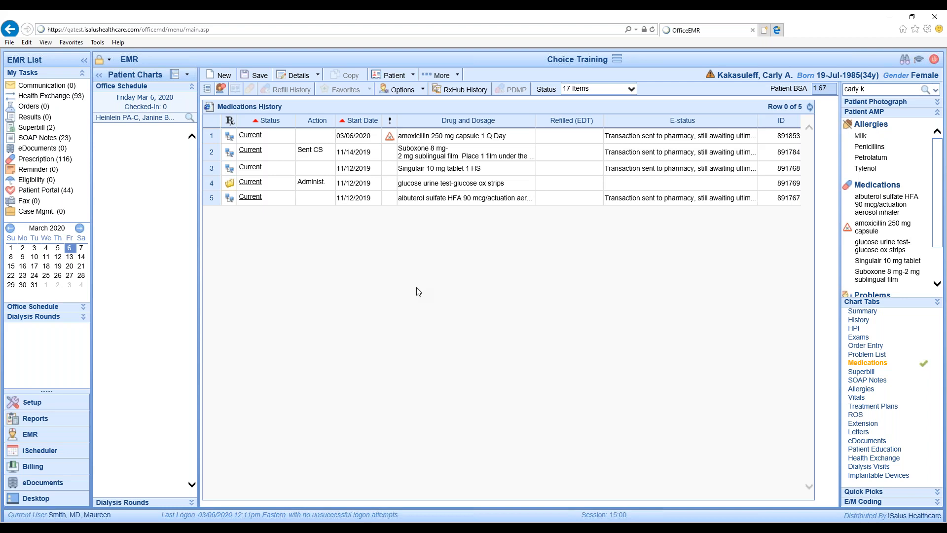
Step: View the available status options for the amoxicillin 250 mg capsule entry and keep its status as Current
left_click(267, 136)
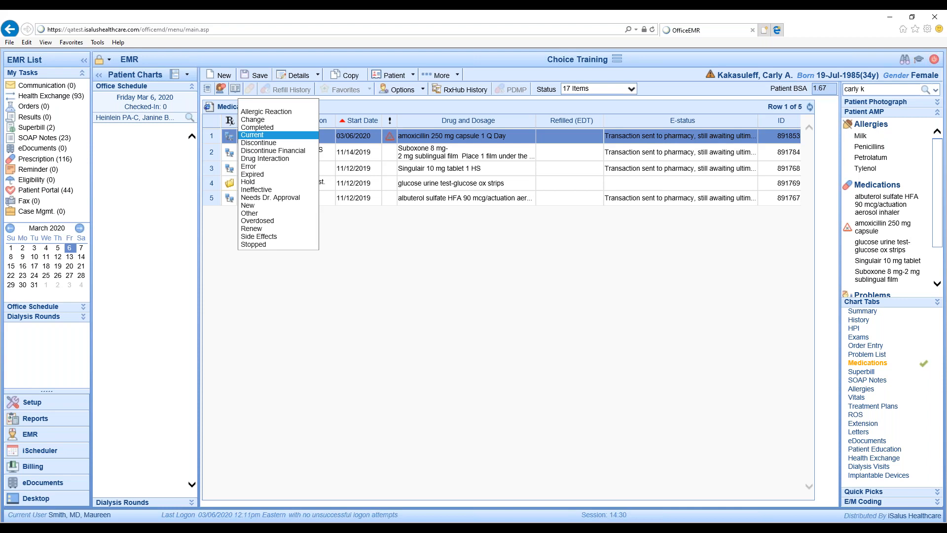
left_click(385, 261)
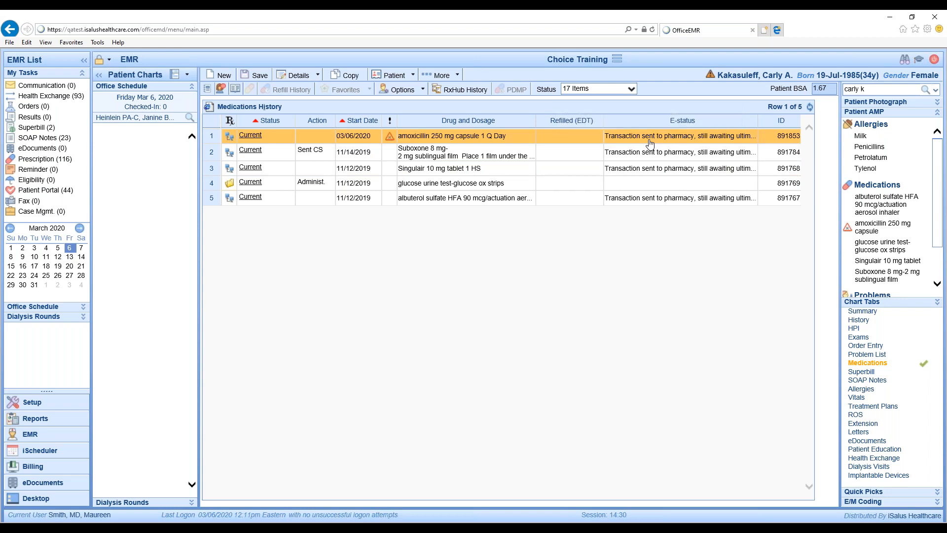
left_click(461, 141)
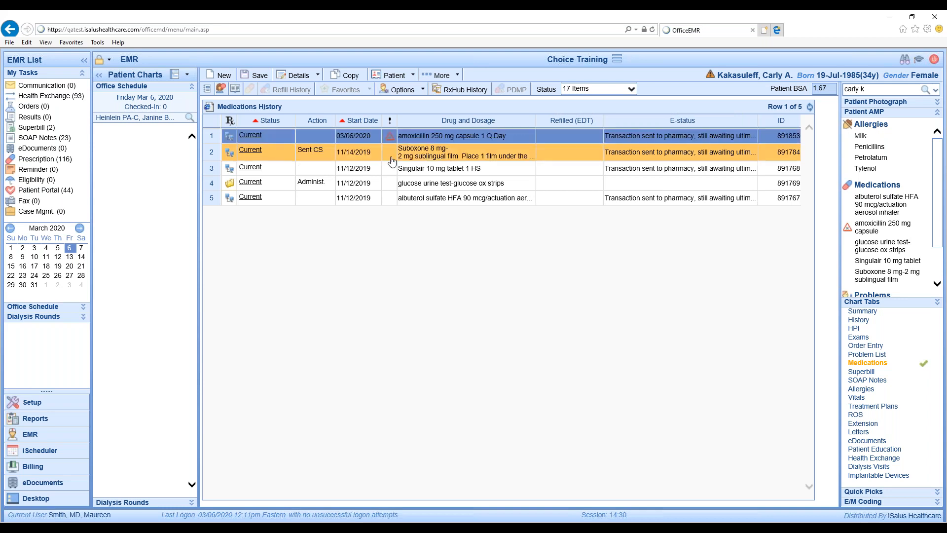
Step: Copy the administered glucose urine test-glucose ox strips entry from the medications history into a new prescription
left_click(320, 186)
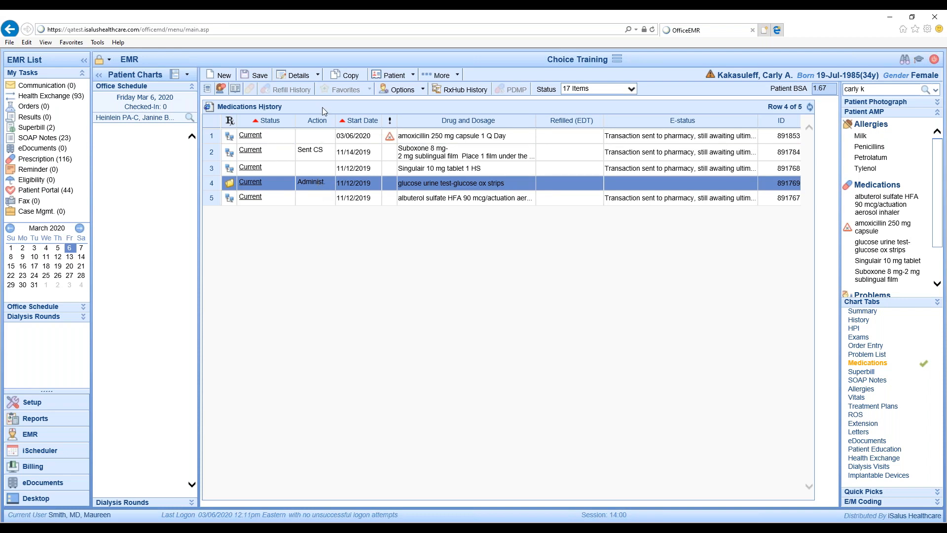
left_click(345, 75)
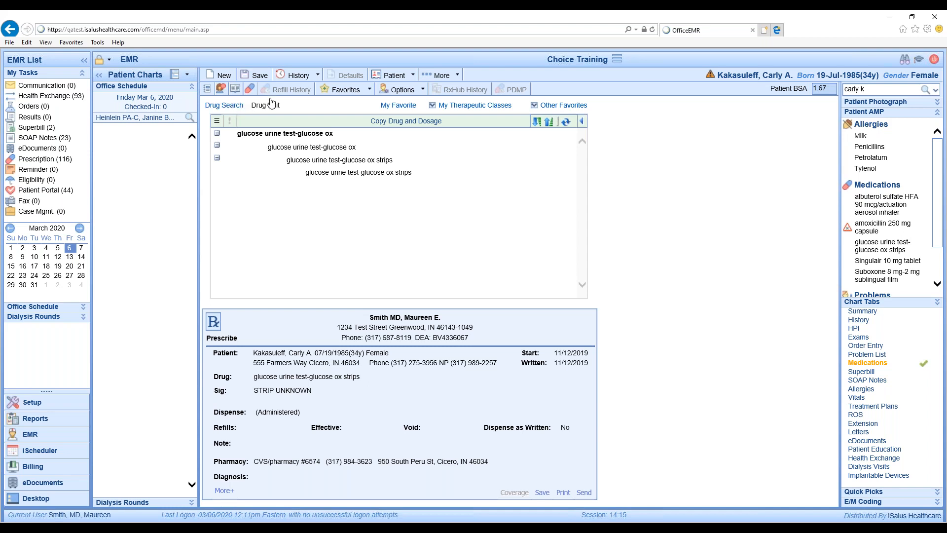
Step: Create a new RxPad favorites list named after the prescribing doctor, mark it as default and save it
left_click(369, 90)
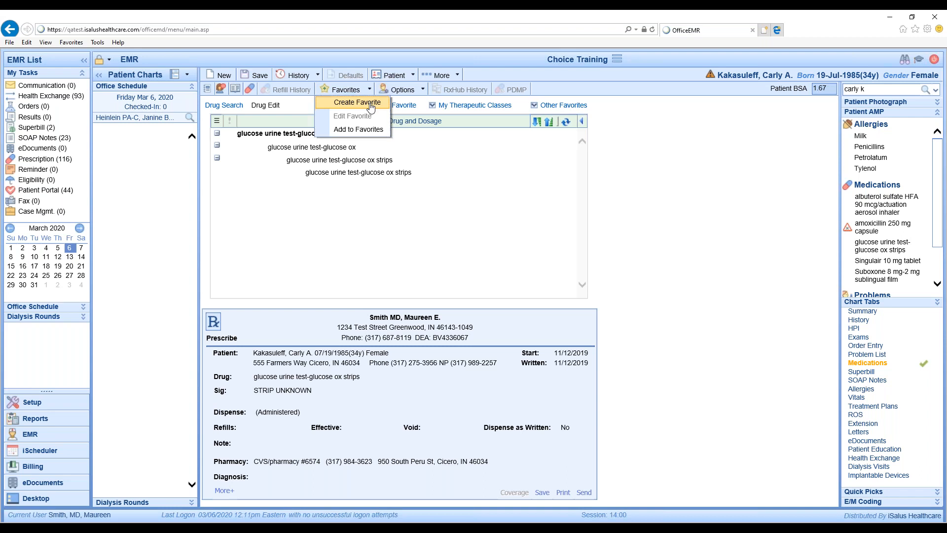
left_click(371, 107)
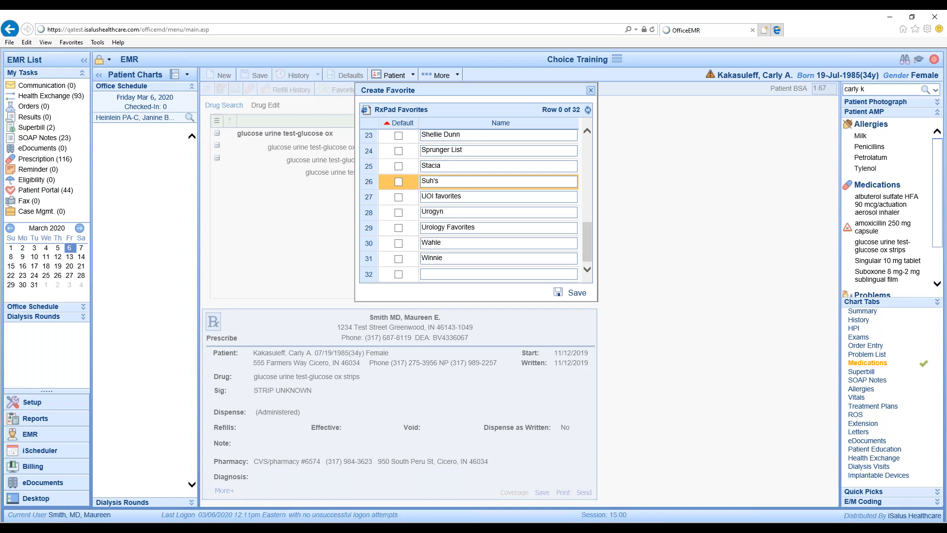
left_click(427, 273)
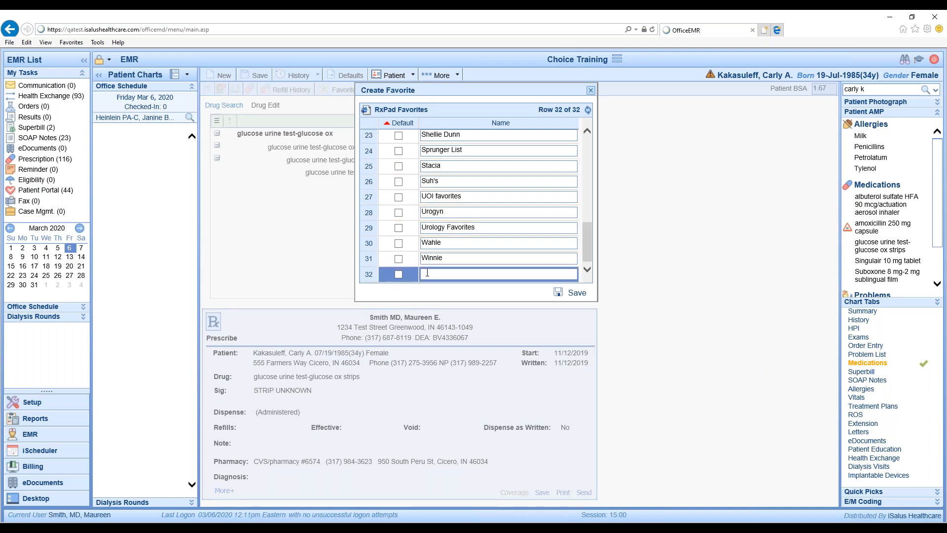
type("Dr. Smith's Favprite")
key("BackSpace")
key("BackSpace")
key("BackSpace")
key("BackSpace")
key("BackSpace")
type("orites")
left_click(399, 274)
left_click(572, 296)
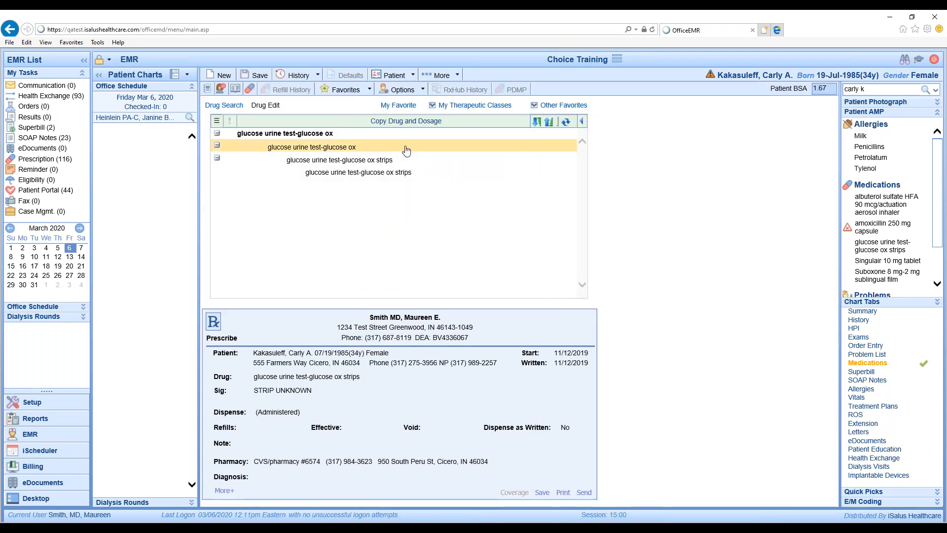
Step: Start adding the glucose urine test-glucose ox strips to favorites with a default dispense of 1, leaving the method blank
left_click(370, 90)
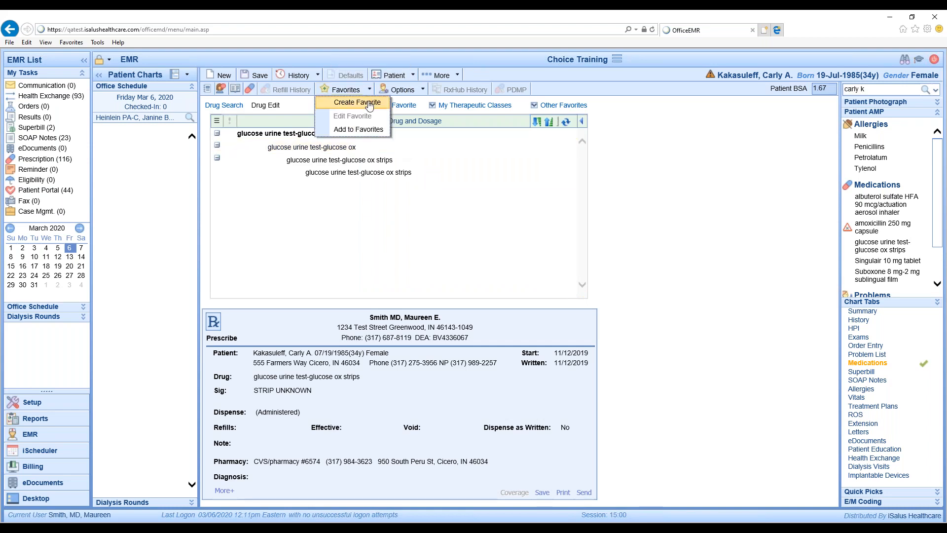
left_click(363, 130)
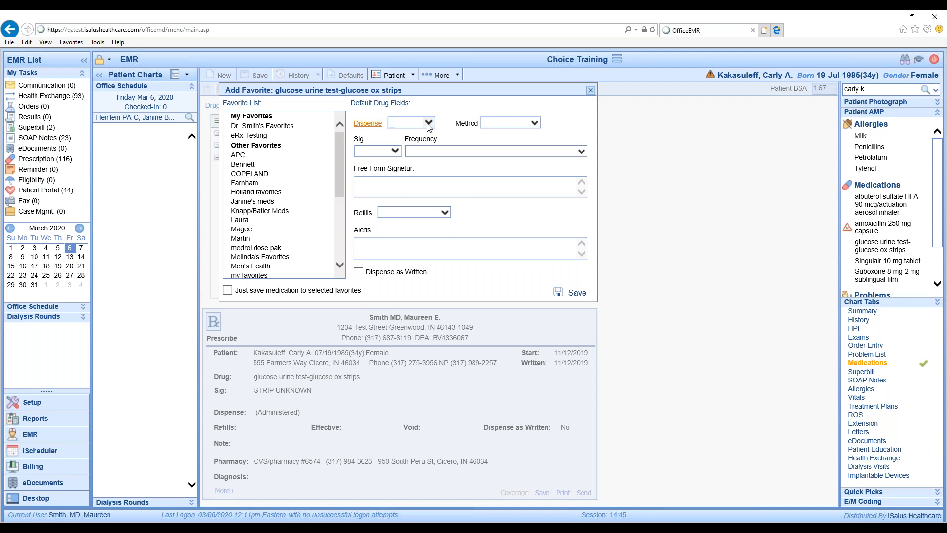
left_click(428, 123)
left_click(413, 134)
left_click(514, 124)
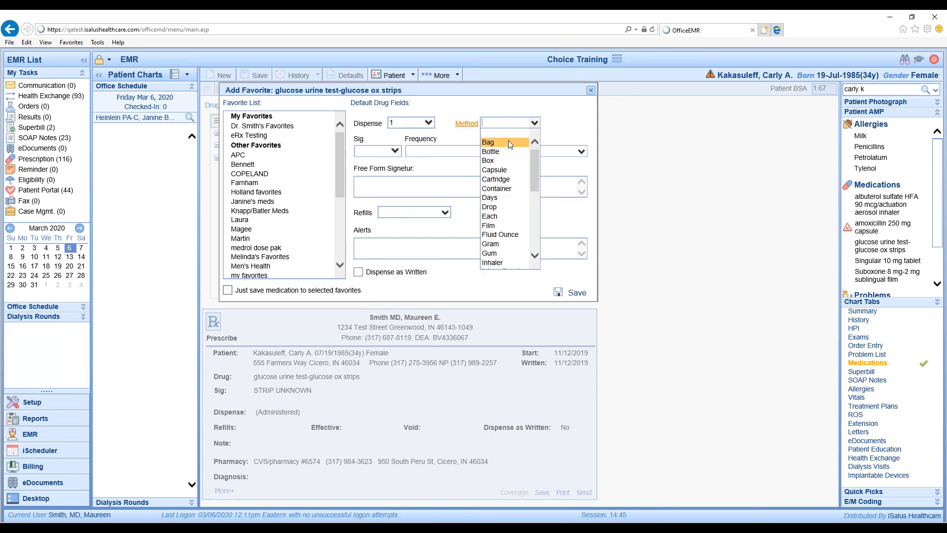
scroll(501, 243, "down", 2)
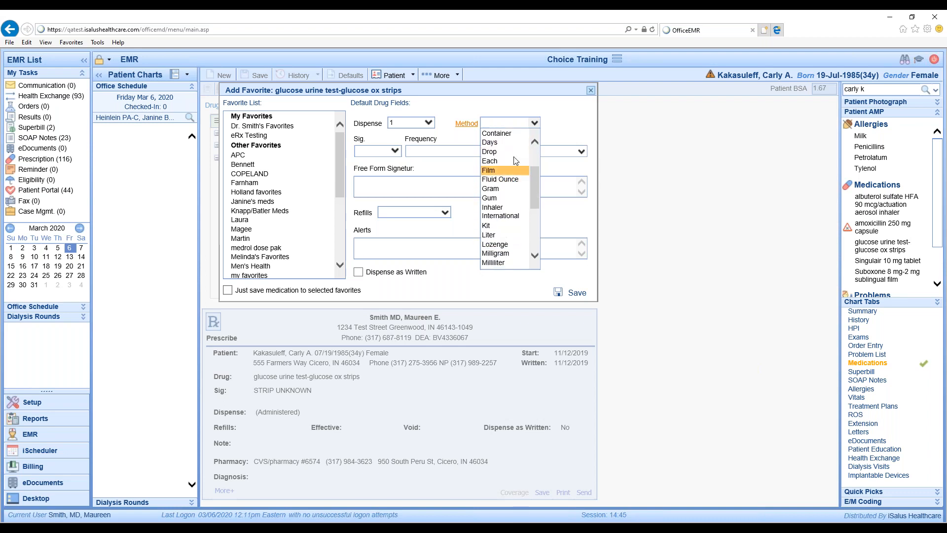
left_click(549, 125)
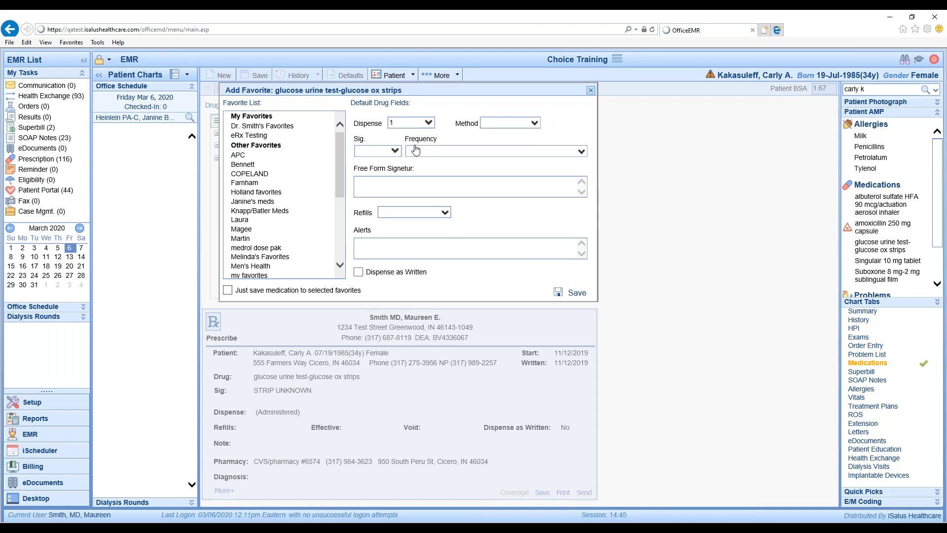
Step: Assign the glucose strips favorite to the prescribing doctor's new favorites list and save it
left_click(290, 127)
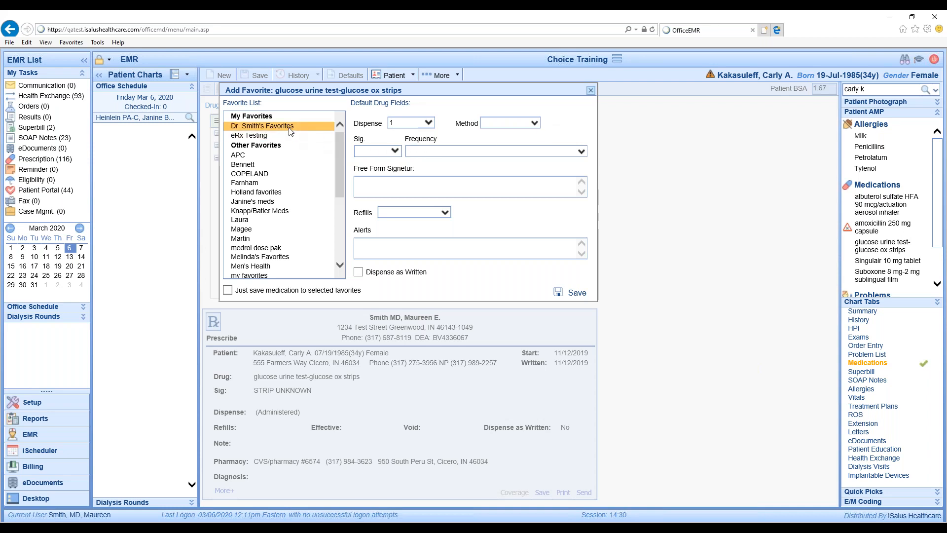
left_click(298, 129)
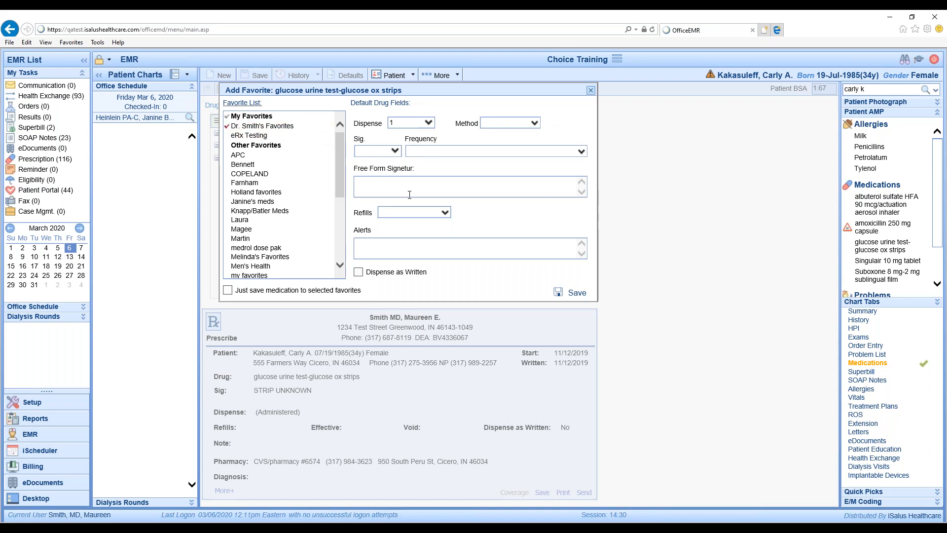
left_click(577, 294)
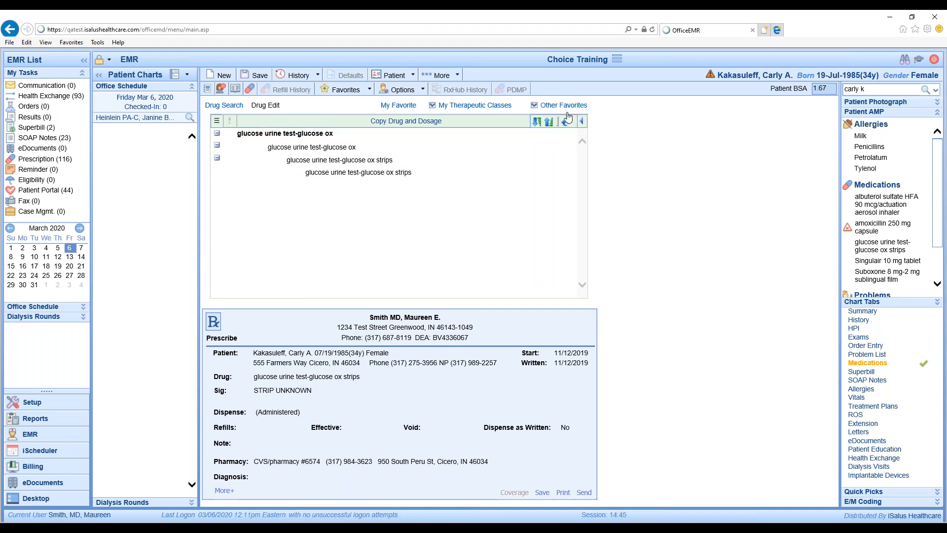
Step: Load another provider's list from the other favorites and decline adding "amoxi" as an unmatched medication
left_click(534, 106)
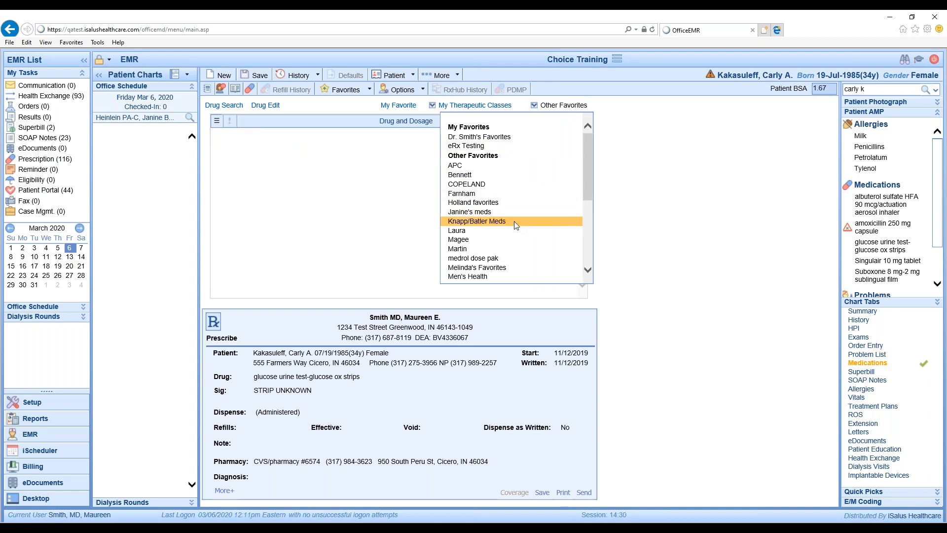
left_click(511, 248)
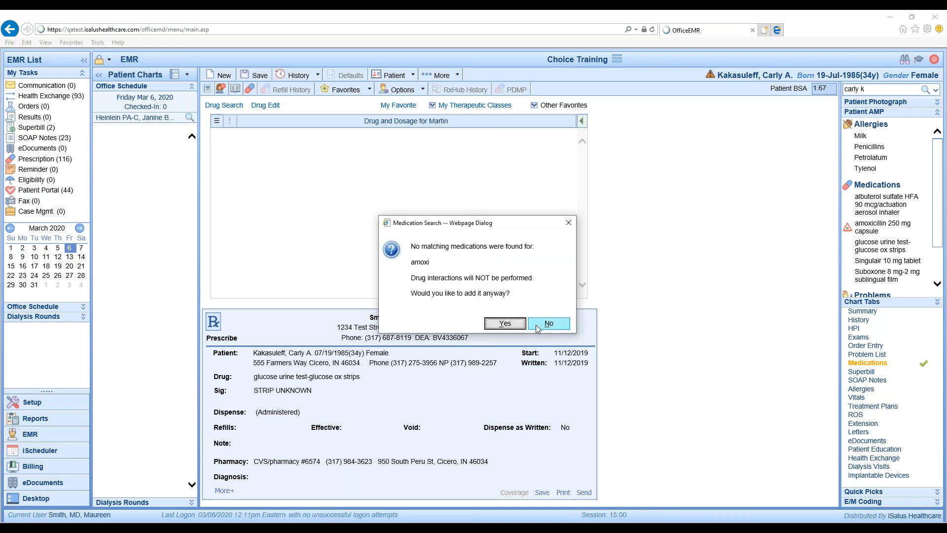
left_click(537, 326)
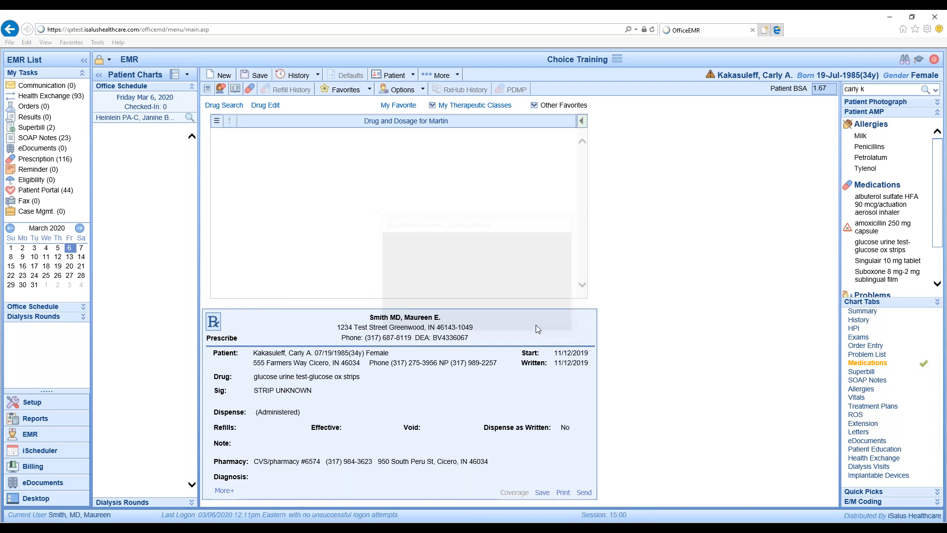